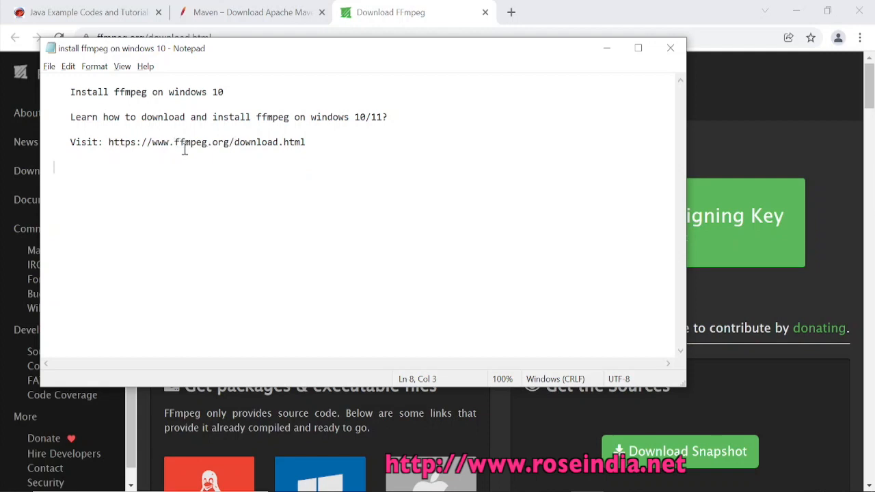
left_click_drag(318, 143, 117, 146)
right_click(117, 146)
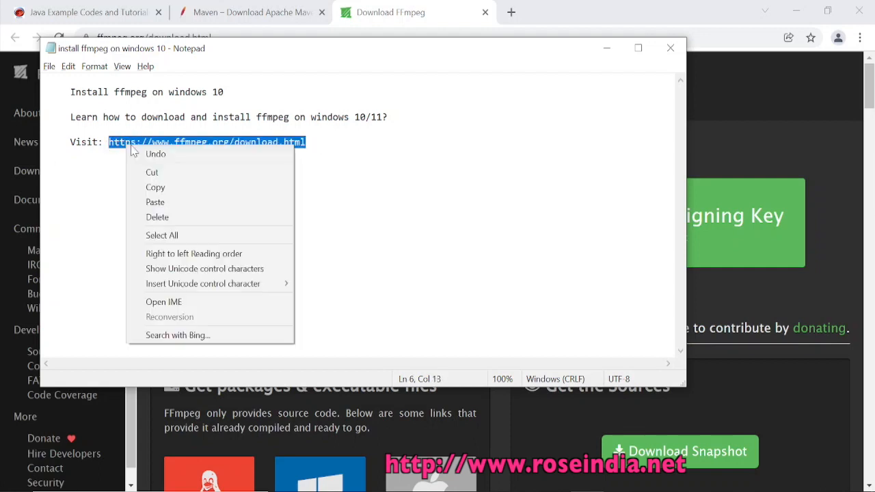
left_click(156, 186)
left_click(361, 32)
left_click(348, 38)
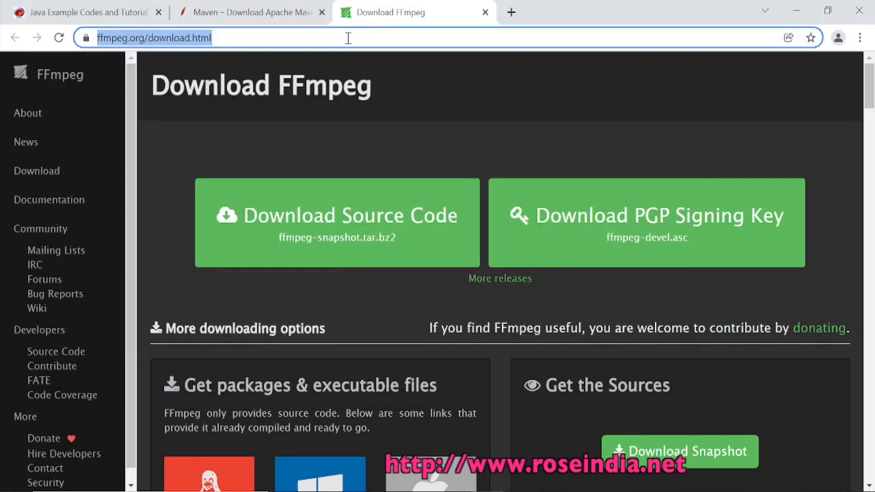
key("ctrl+v")
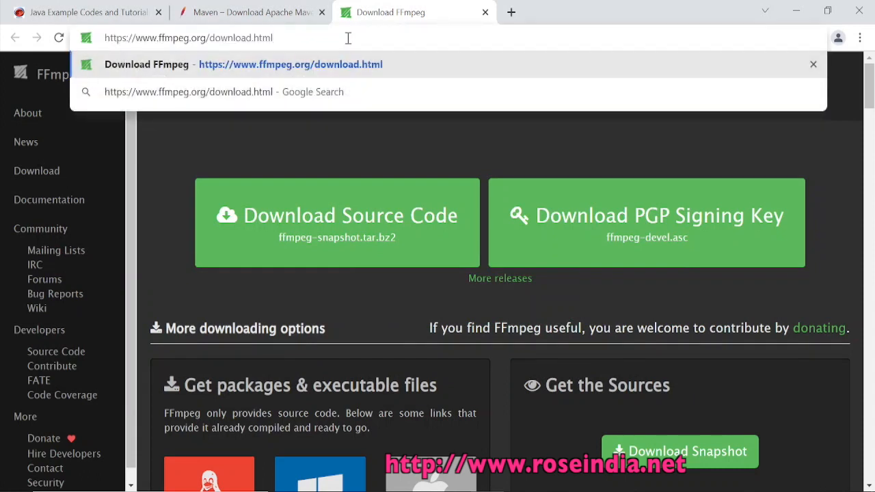
key("Return")
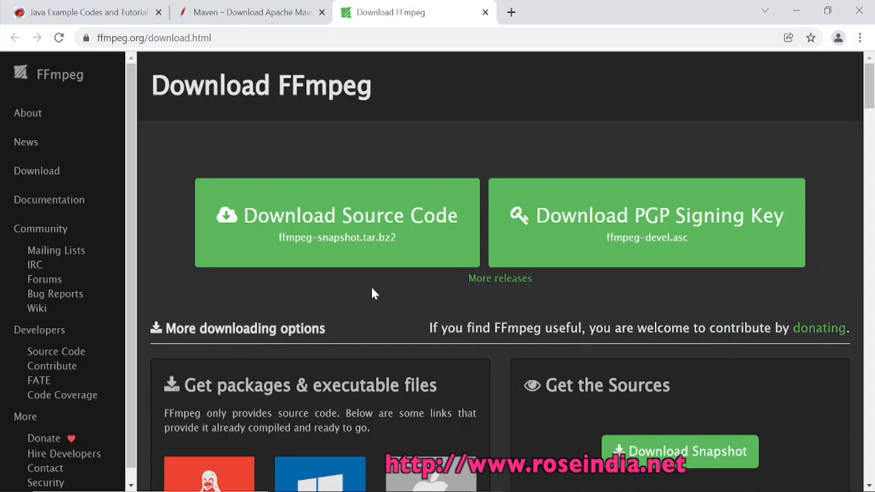
Review the packages for each operating system, choose Windows and open the Windows builds from gyan.dev
scroll(371, 246, "down", 2)
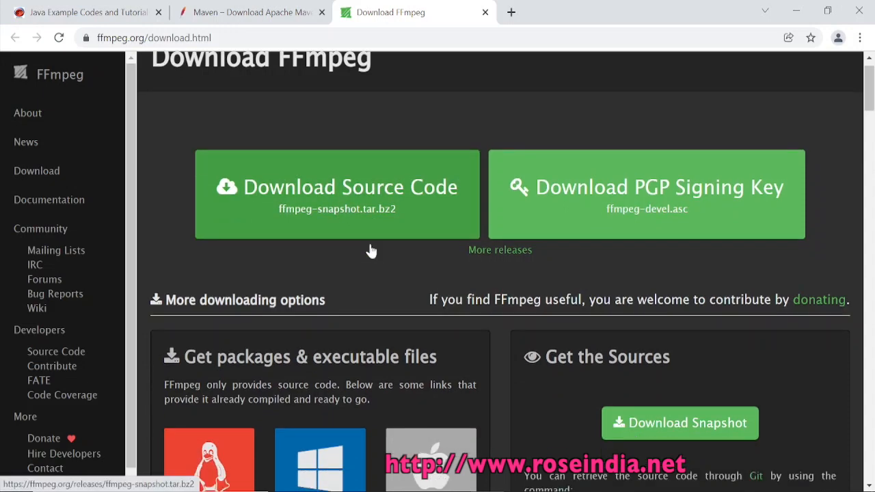
scroll(370, 246, "down", 1)
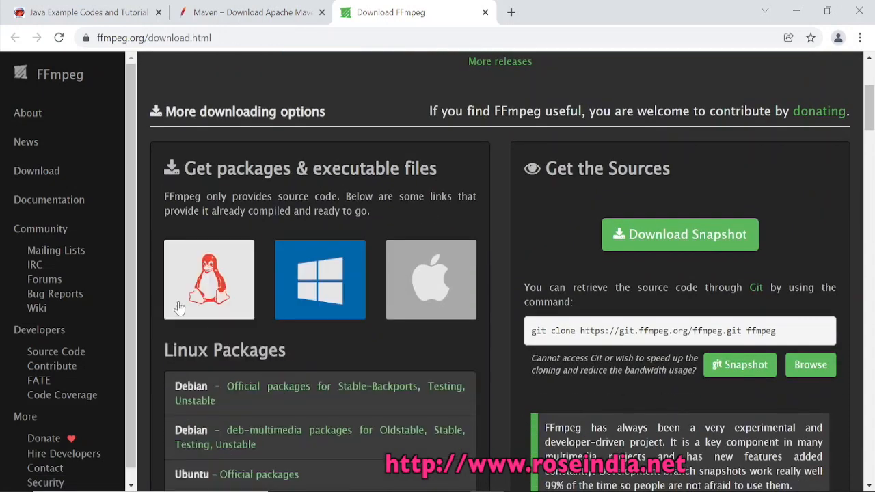
mouse_move(293, 294)
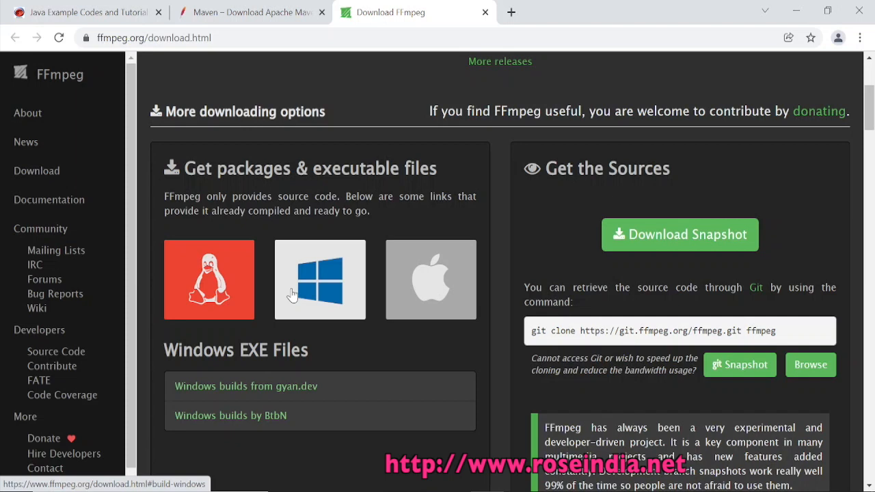
mouse_move(195, 298)
mouse_move(449, 284)
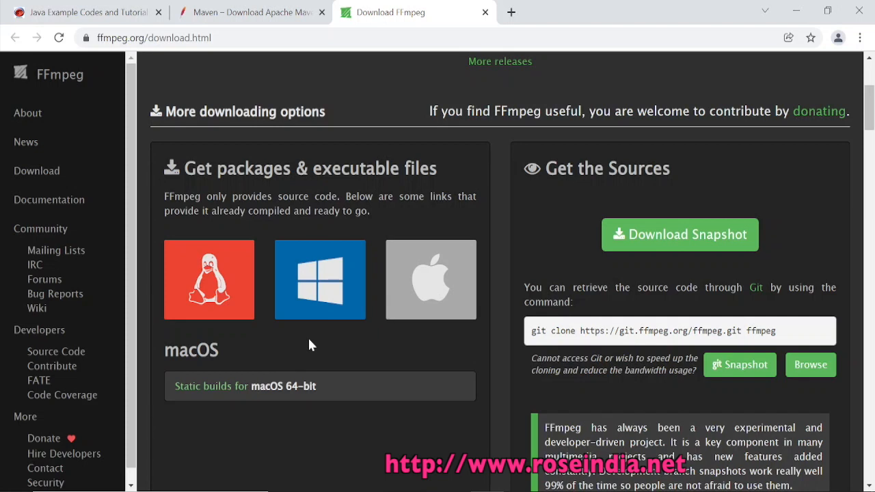
mouse_move(318, 290)
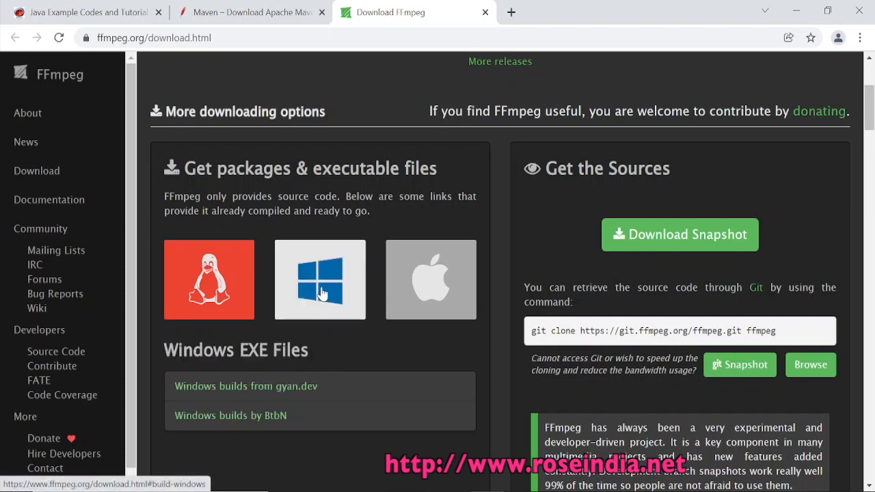
left_click(318, 280)
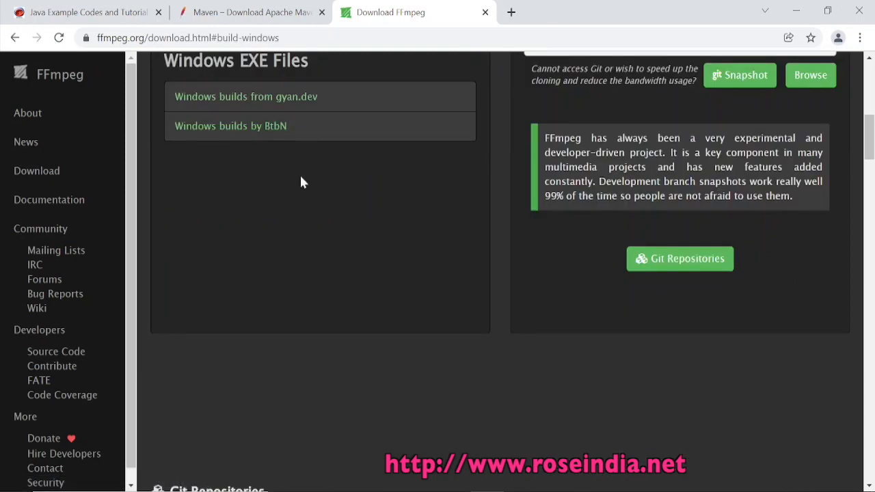
scroll(301, 179, "up", 4)
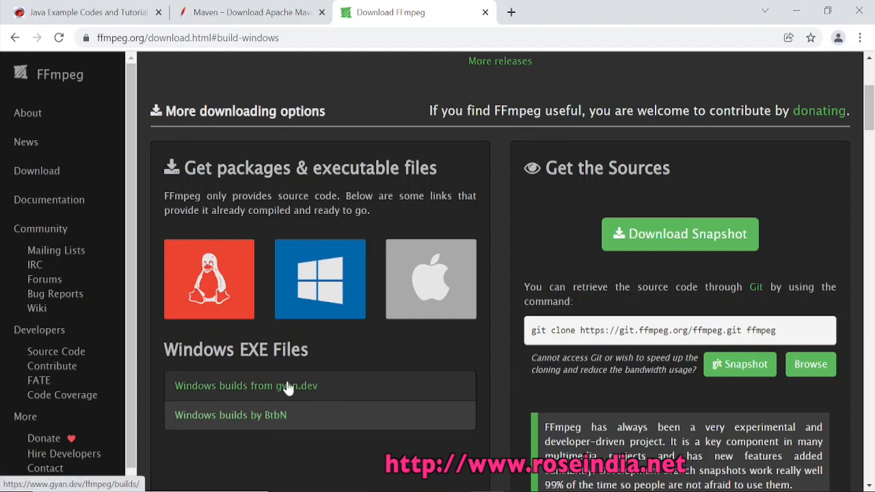
left_click(309, 386)
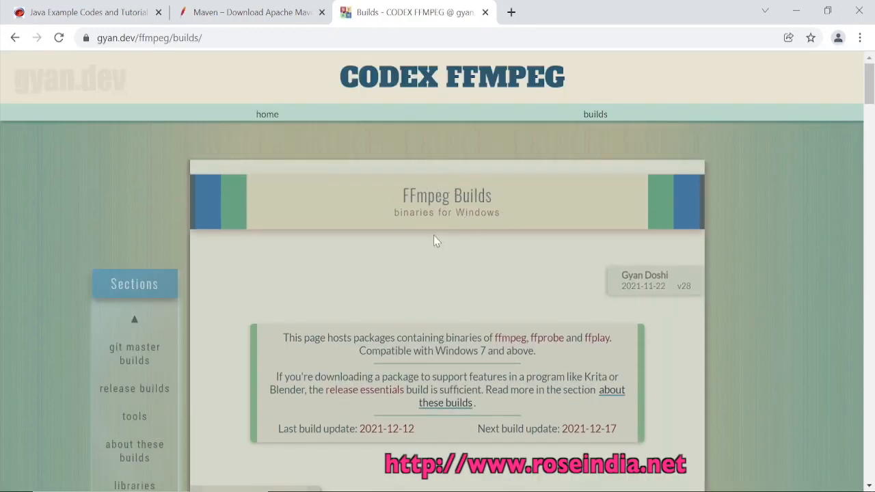
Download ffmpeg-git-full.7z from the latest git master builds and show the downloaded file in its folder
scroll(512, 221, "down", 4)
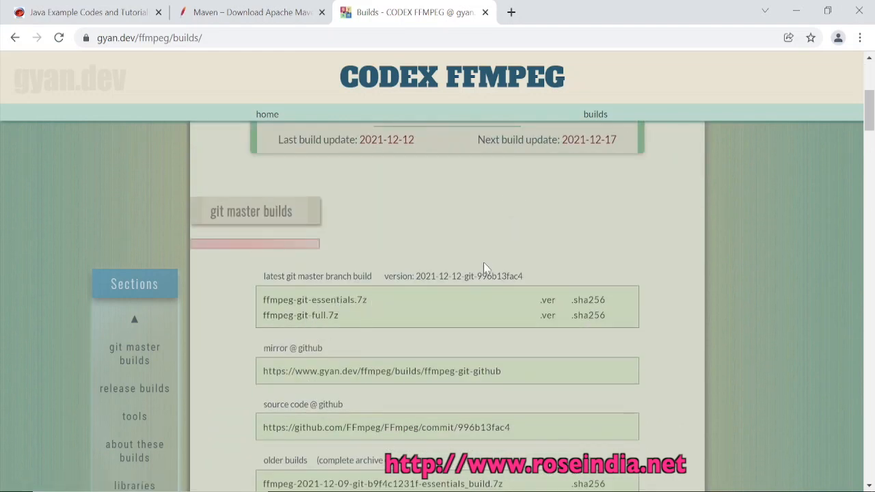
scroll(486, 267, "down", 2)
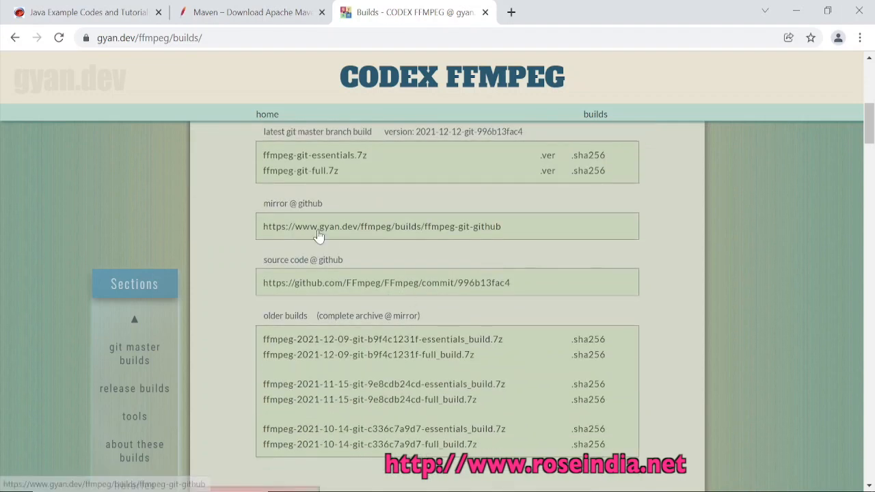
scroll(419, 351, "up", 2)
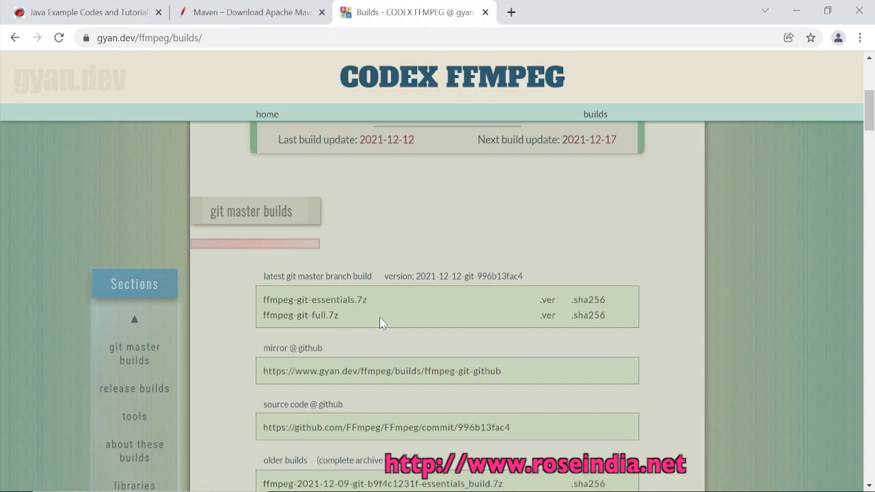
left_click(304, 320)
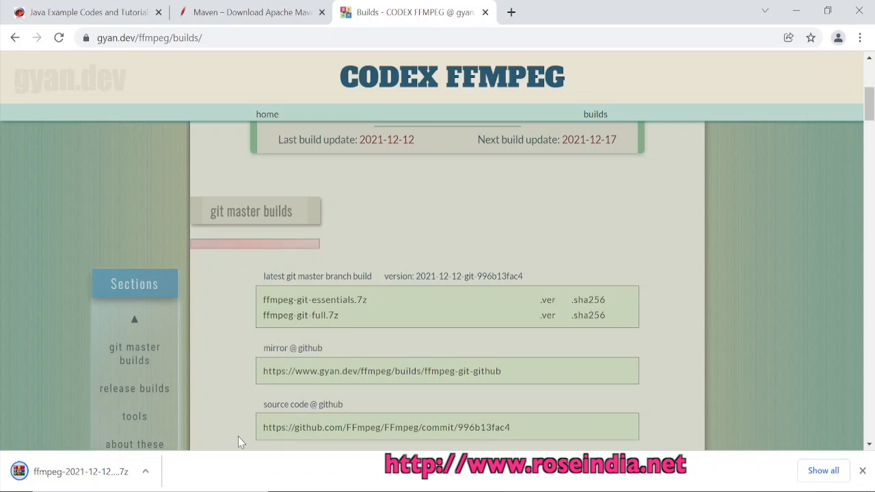
left_click(823, 470)
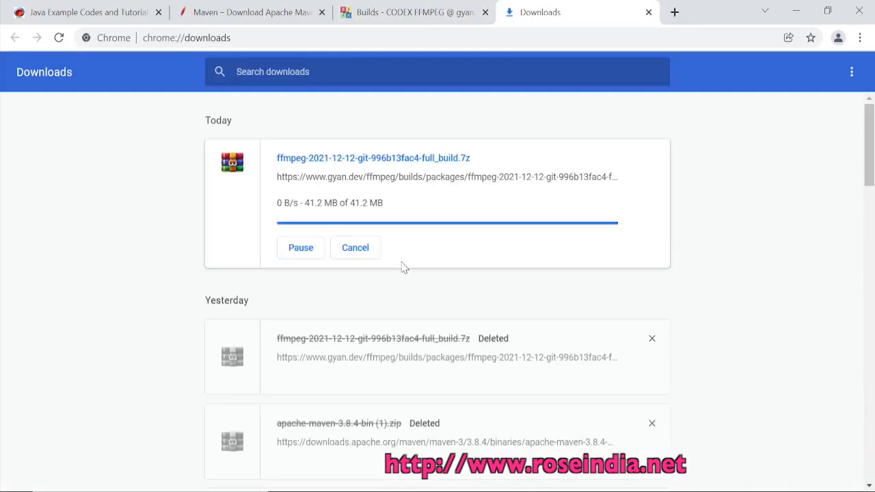
left_click(301, 217)
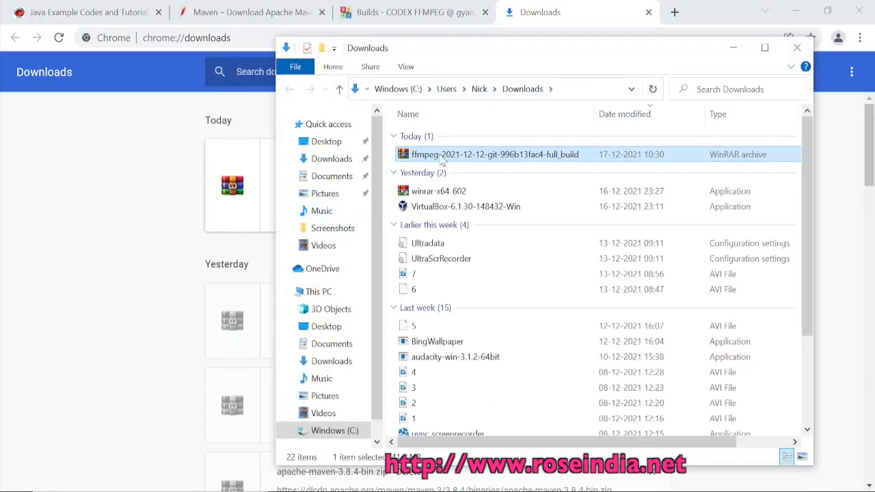
Move the ffmpeg full build archive from Downloads to C:\softwares and extract it there
right_click(441, 158)
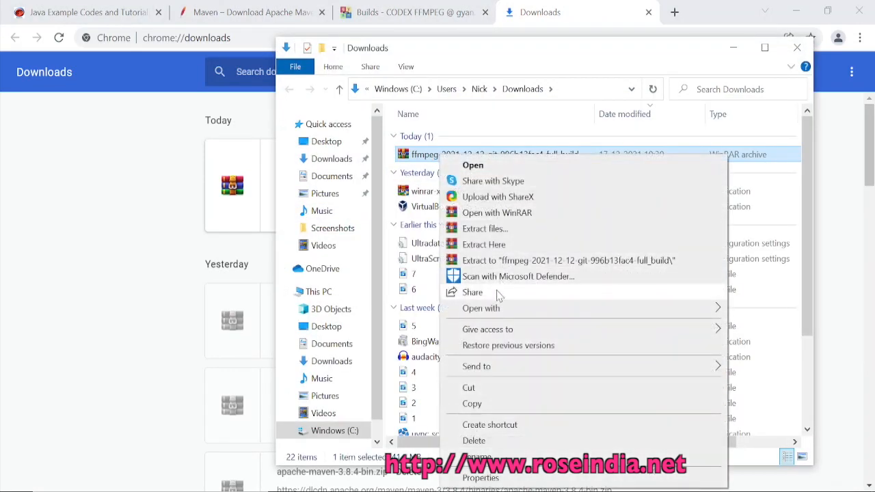
left_click(484, 388)
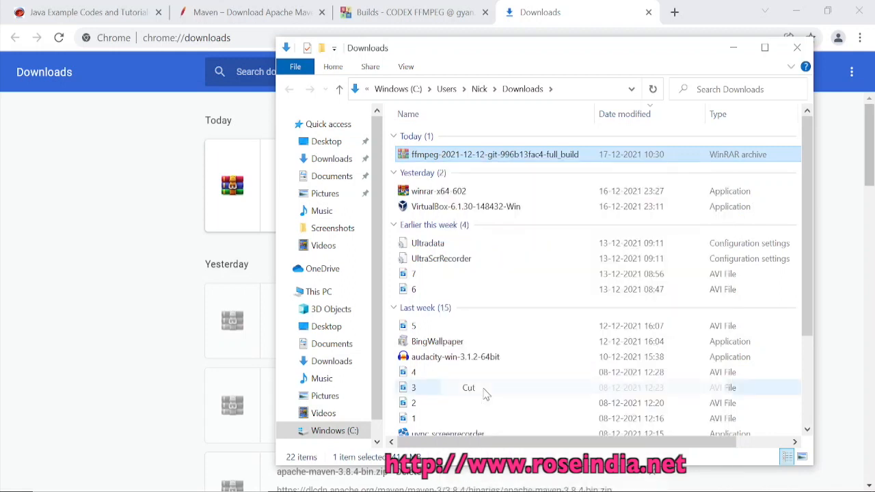
left_click(335, 430)
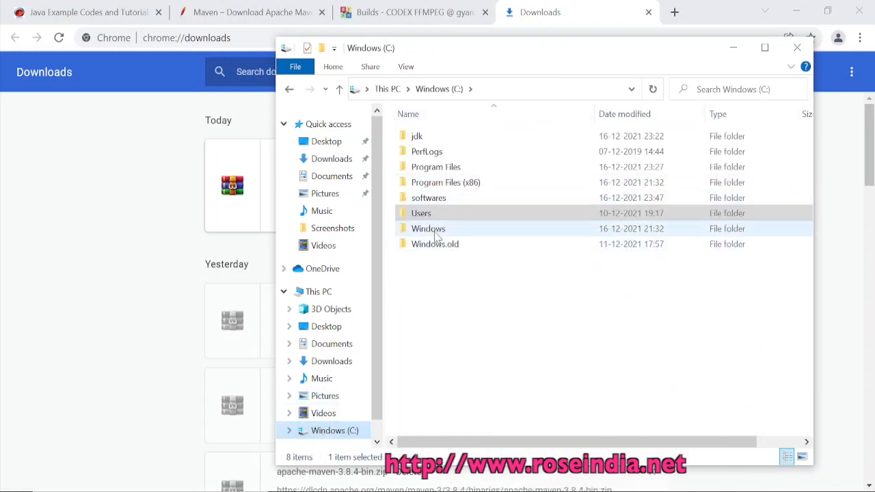
double_click(429, 198)
right_click(451, 270)
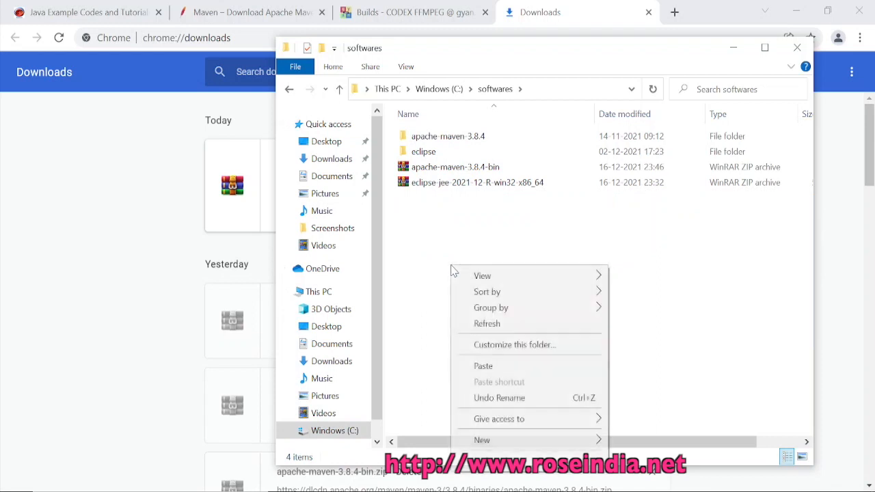
left_click(486, 367)
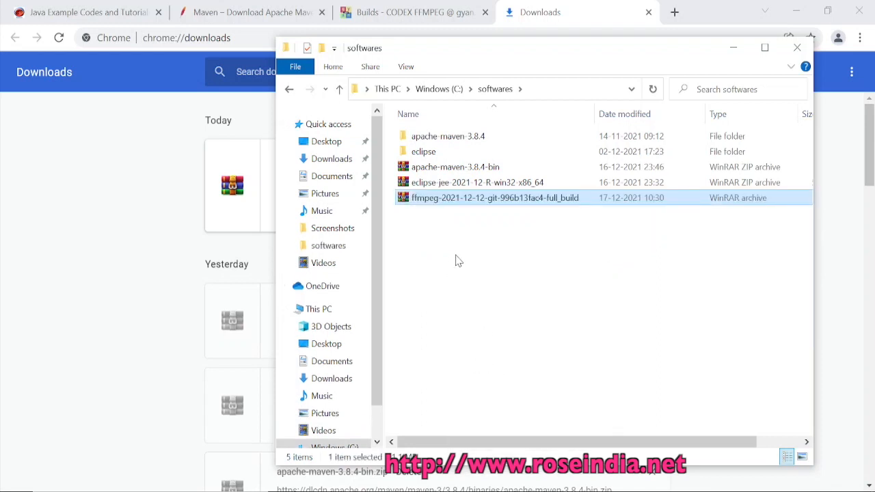
right_click(432, 205)
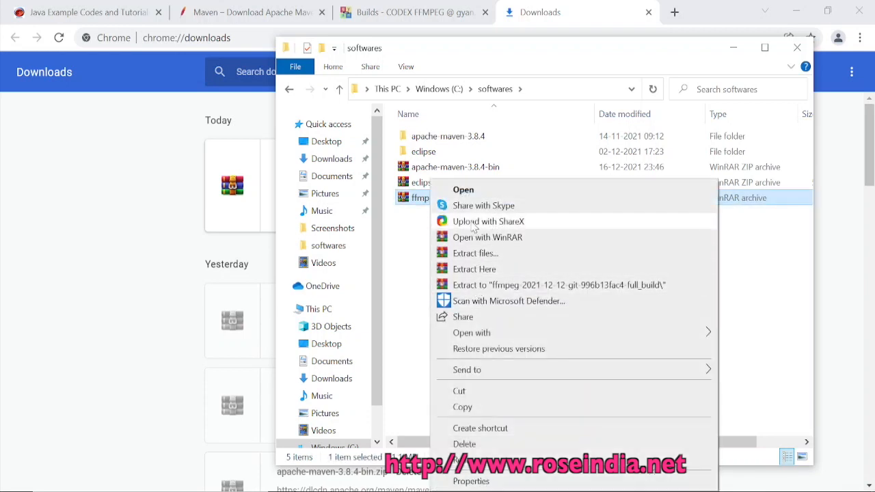
left_click(471, 268)
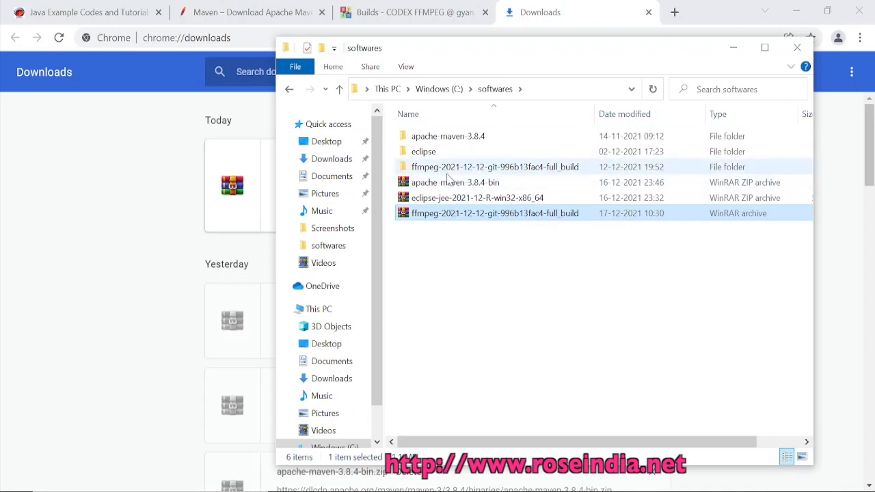
Open the bin folder inside the extracted ffmpeg full build folder and copy its full path
double_click(493, 172)
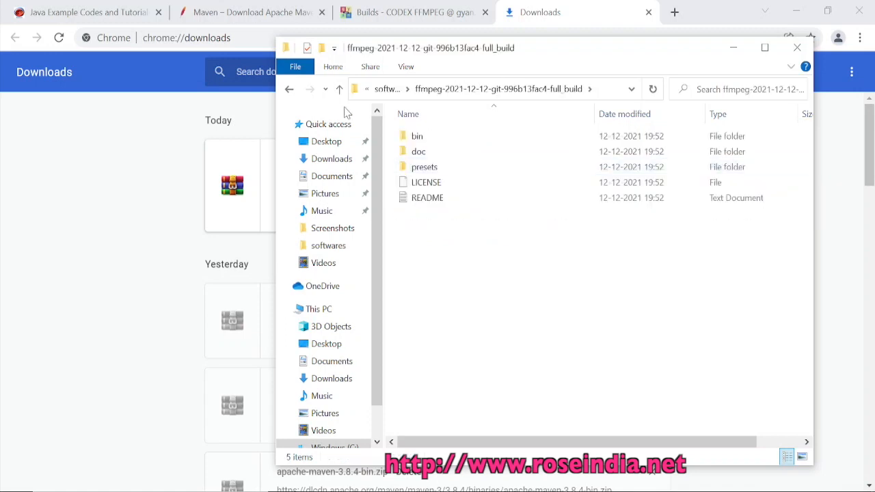
double_click(429, 137)
left_click(585, 90)
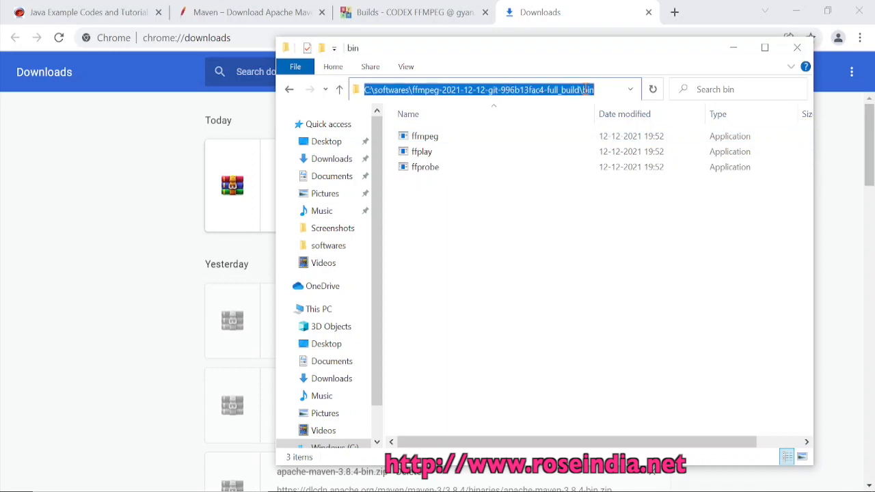
right_click(513, 90)
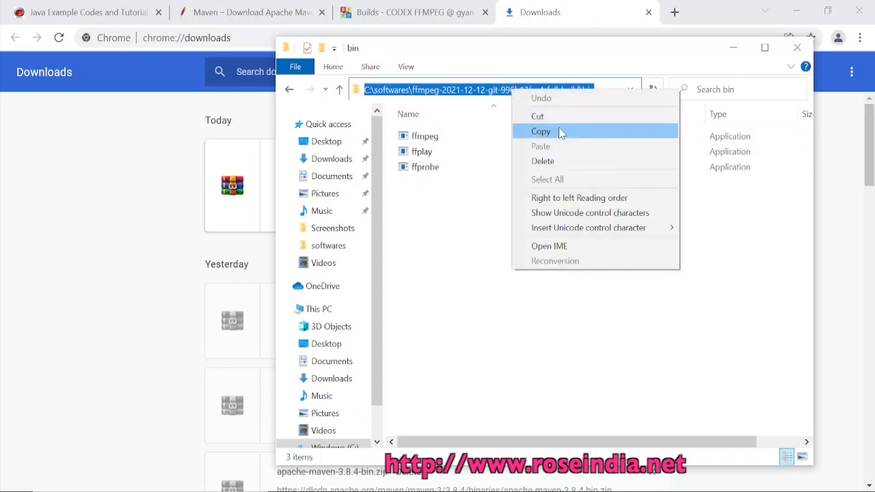
left_click(561, 131)
left_click(489, 267)
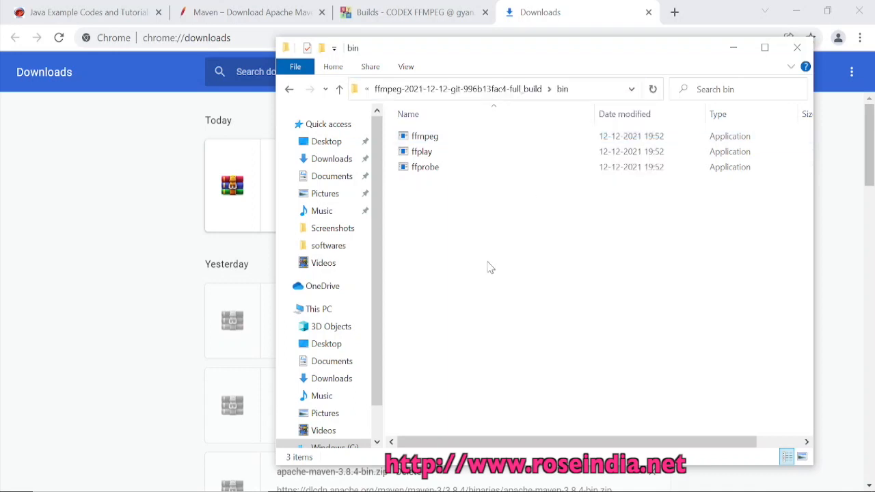
Find the setting for editing the system environment variables in Windows and open the Environment Variables dialog
key("super")
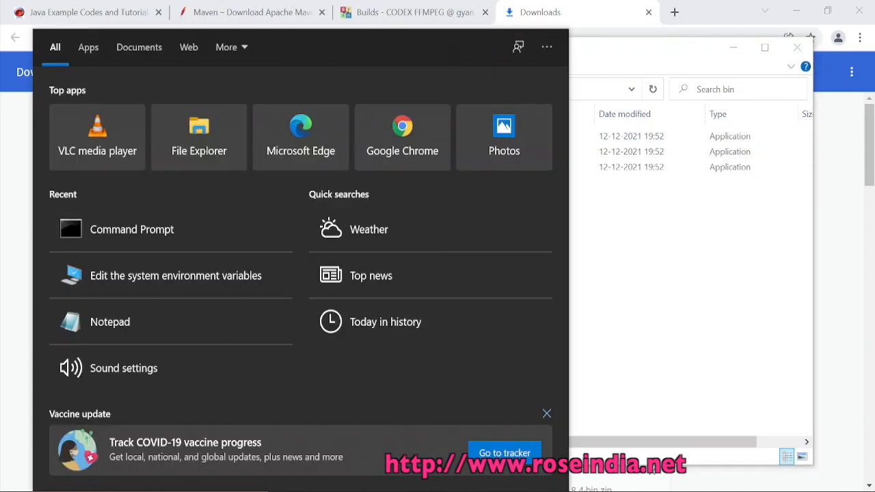
type("edit")
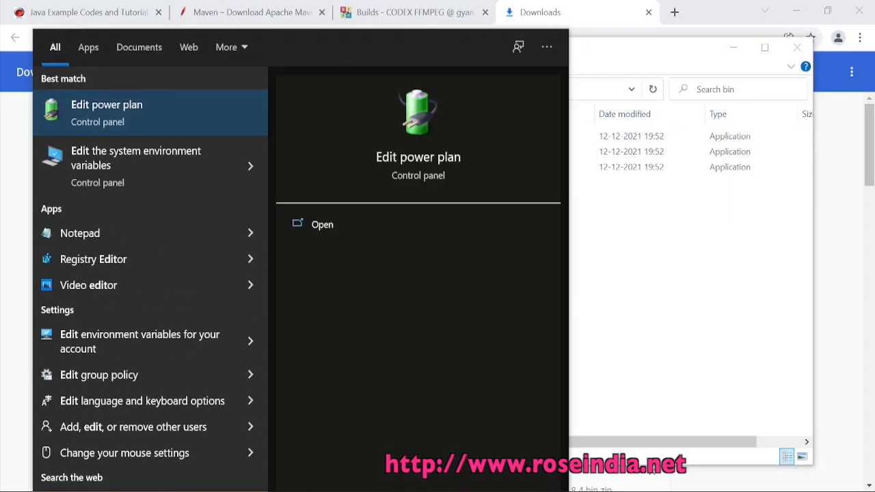
left_click(113, 160)
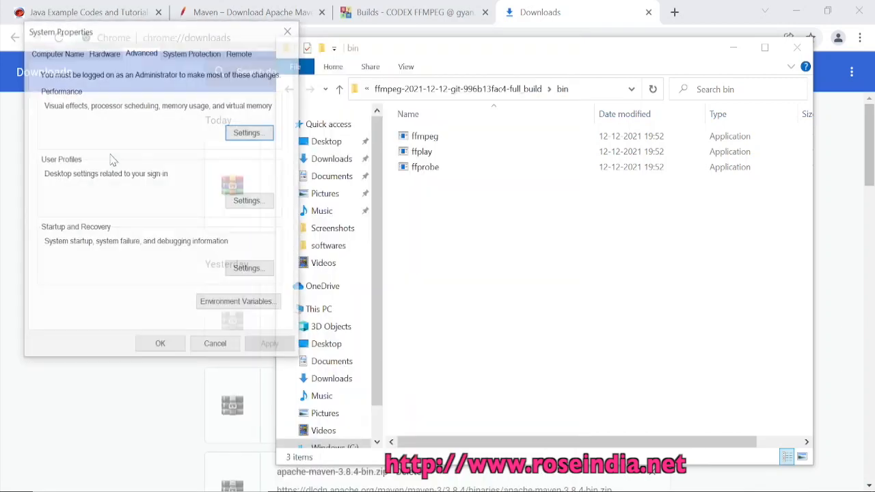
left_click(239, 307)
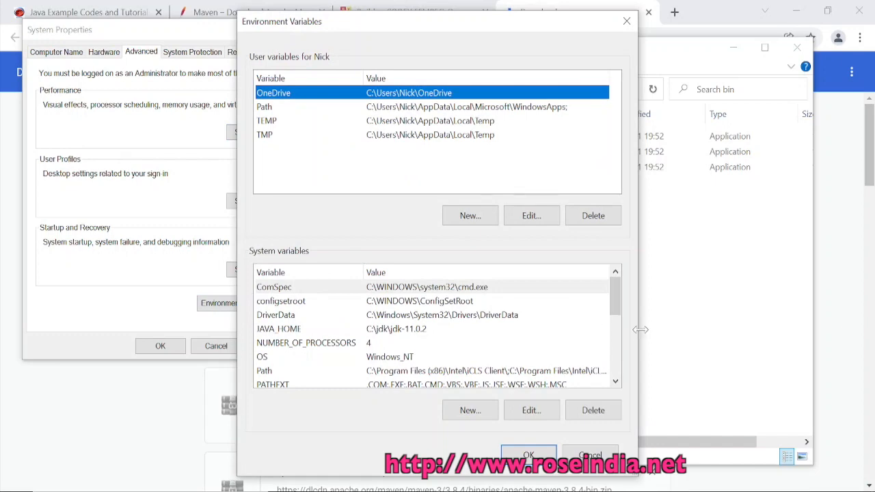
Add C:\softwares\ffmpeg-2021-12-12-git-996b13fac4-full_build\bin as a new entry in the system Path variable and save the system settings
left_click(318, 301)
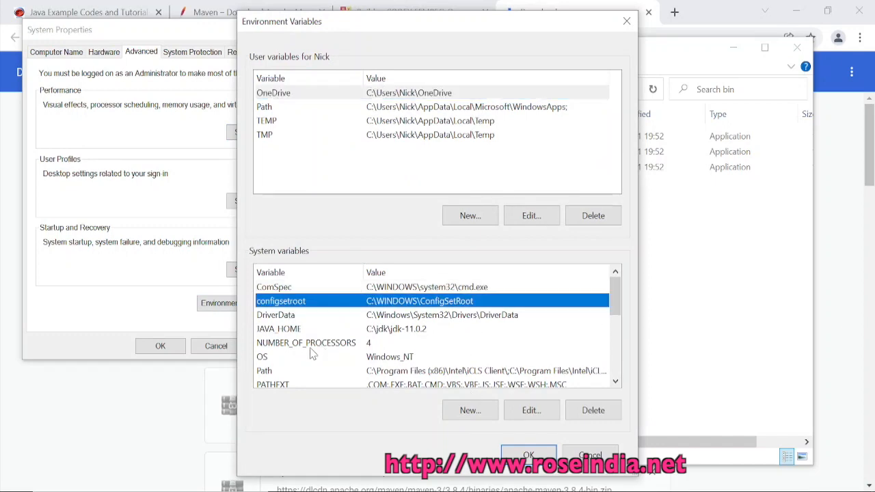
left_click(262, 372)
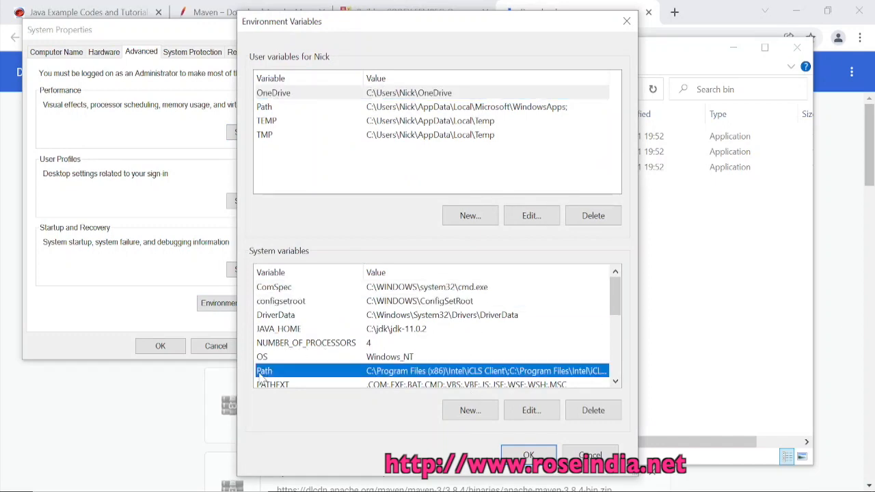
double_click(264, 372)
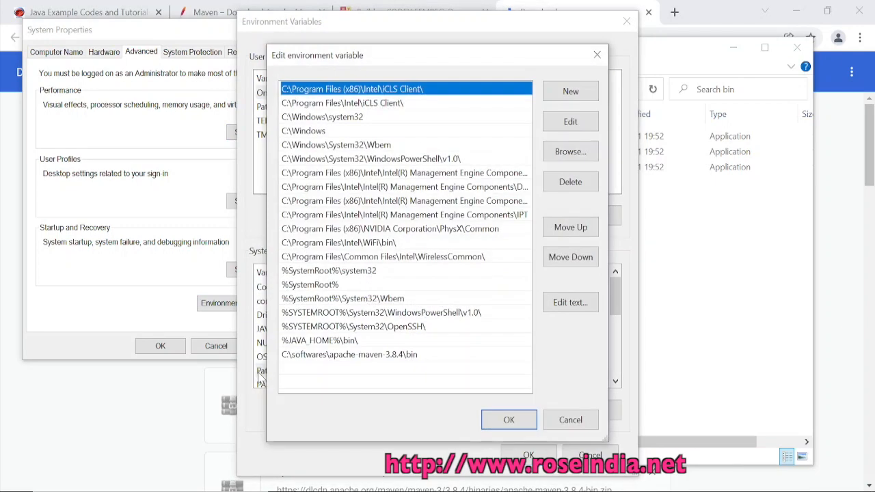
left_click(556, 95)
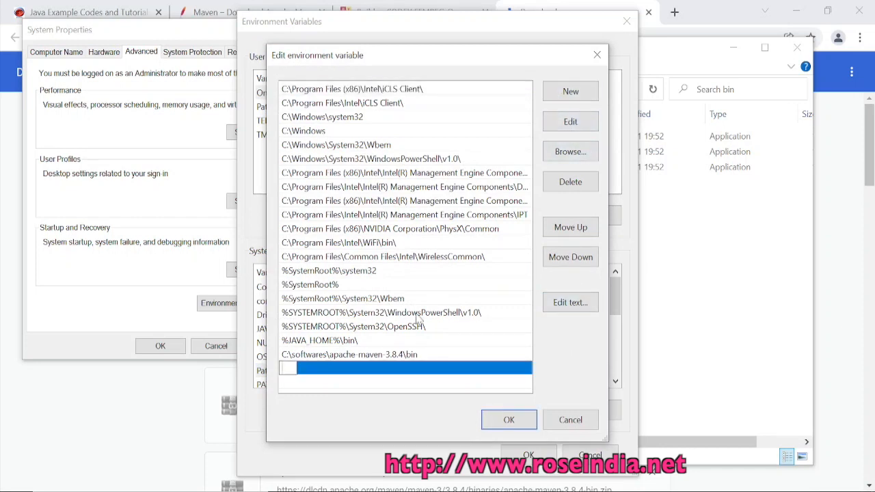
key("ctrl+v")
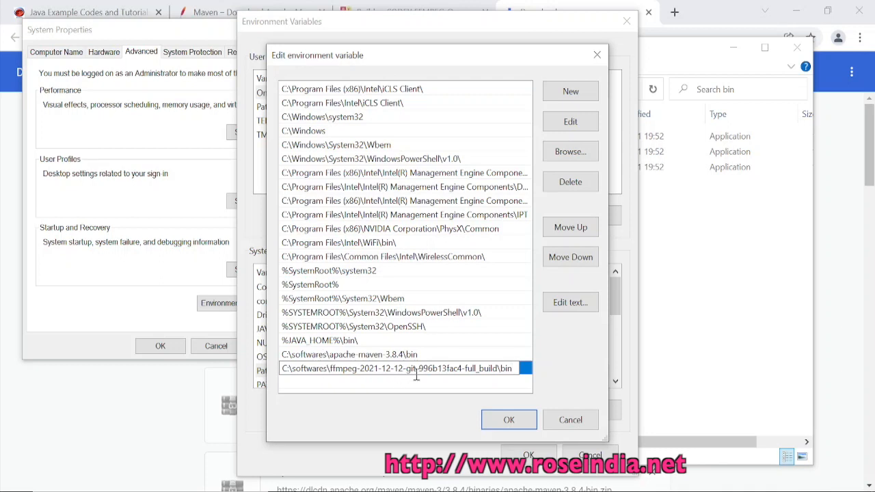
left_click(506, 387)
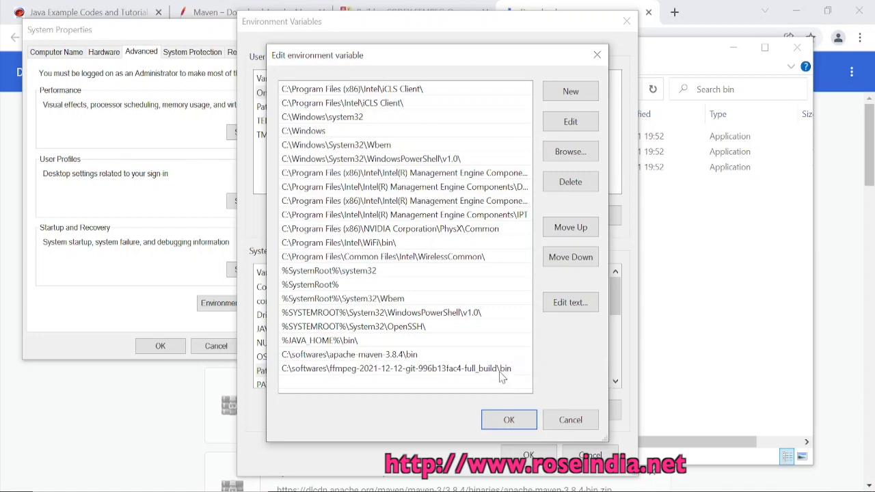
left_click(503, 372)
left_click(514, 419)
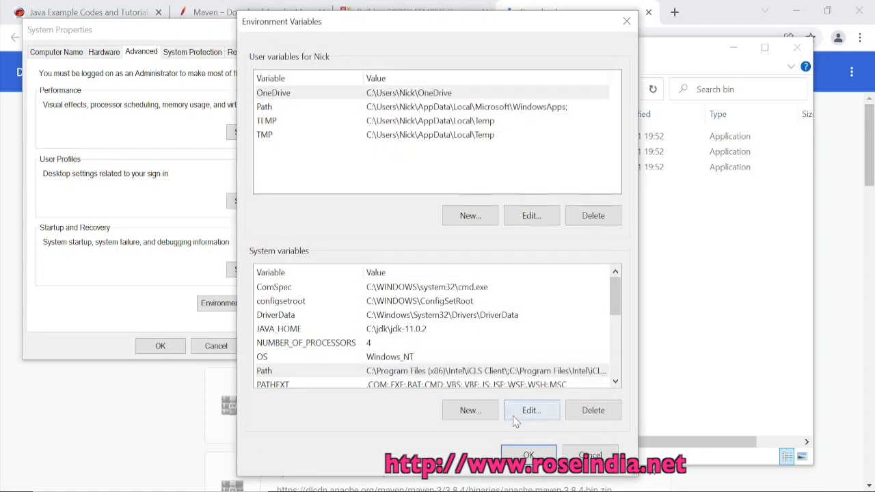
left_click(528, 455)
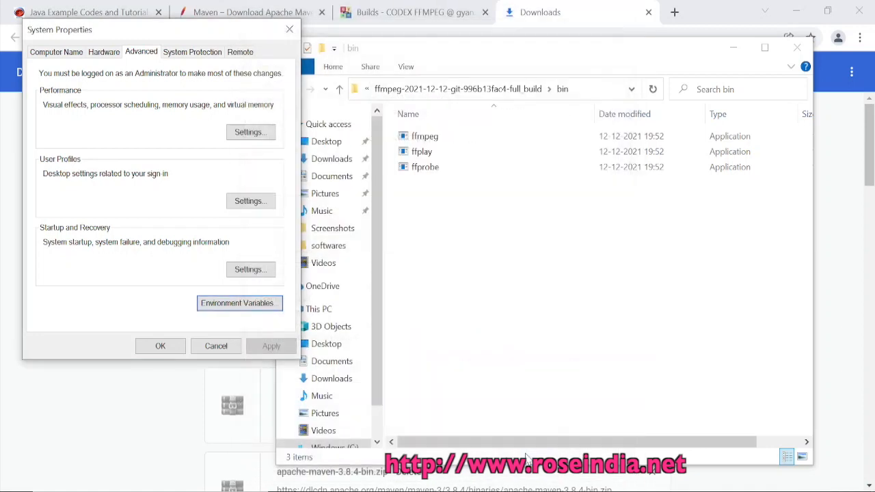
left_click(160, 346)
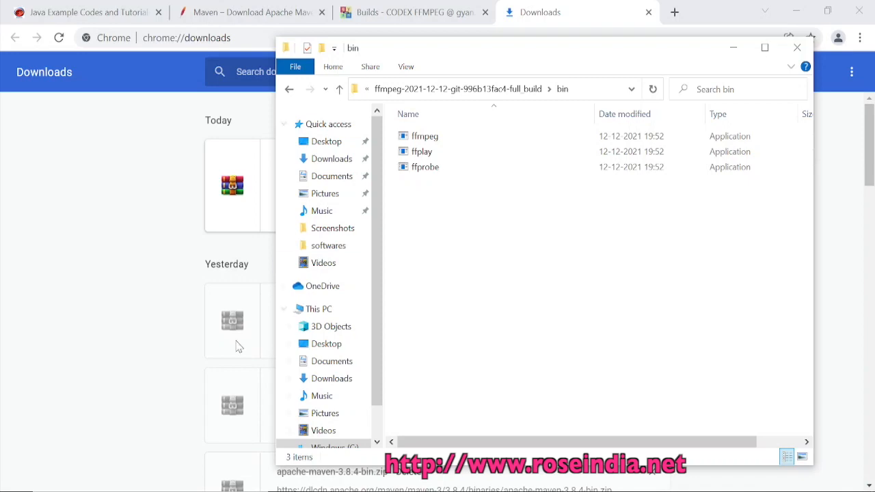
Switch to a new Command Prompt and run ffmpeg -version to check the installation
left_click(113, 491)
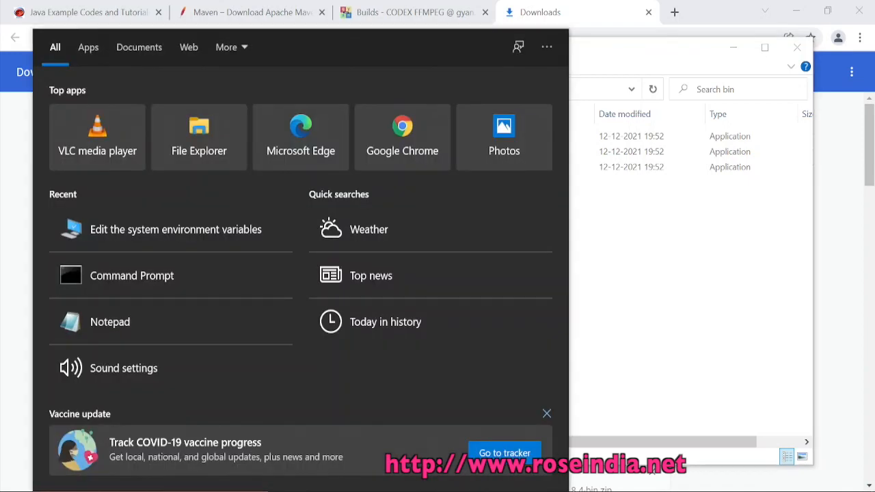
left_click(101, 277)
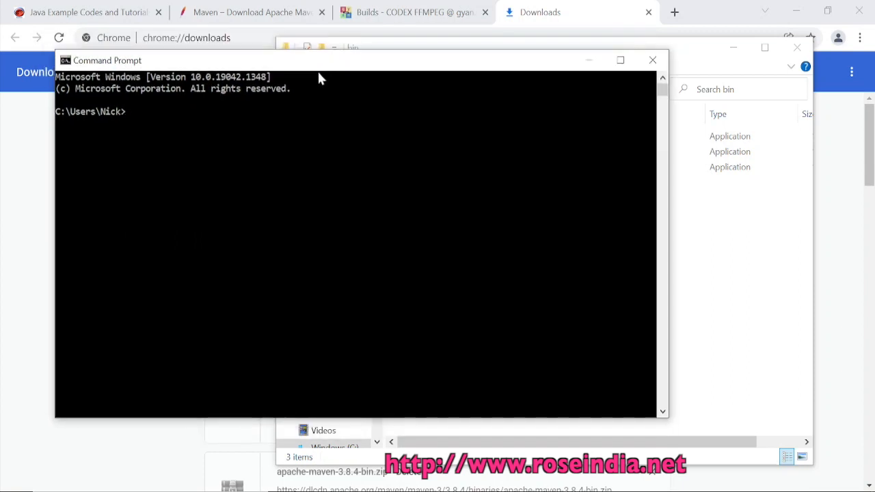
type("ffmpeg -version")
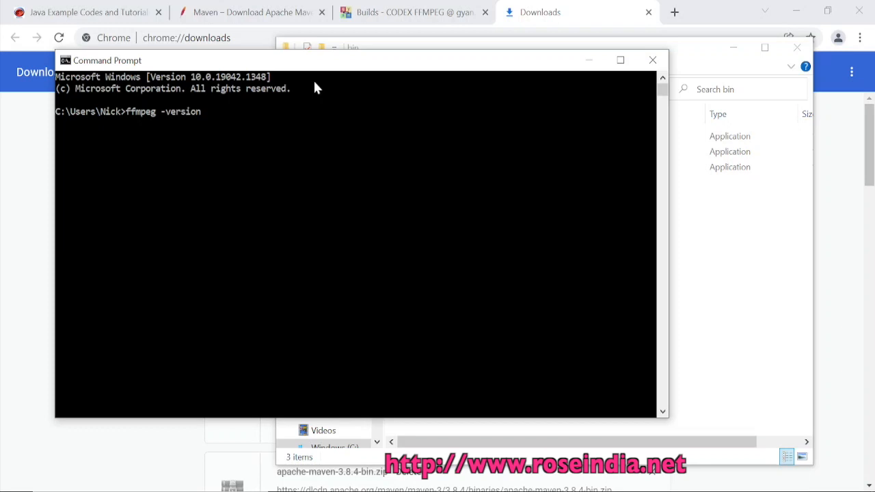
key("Return")
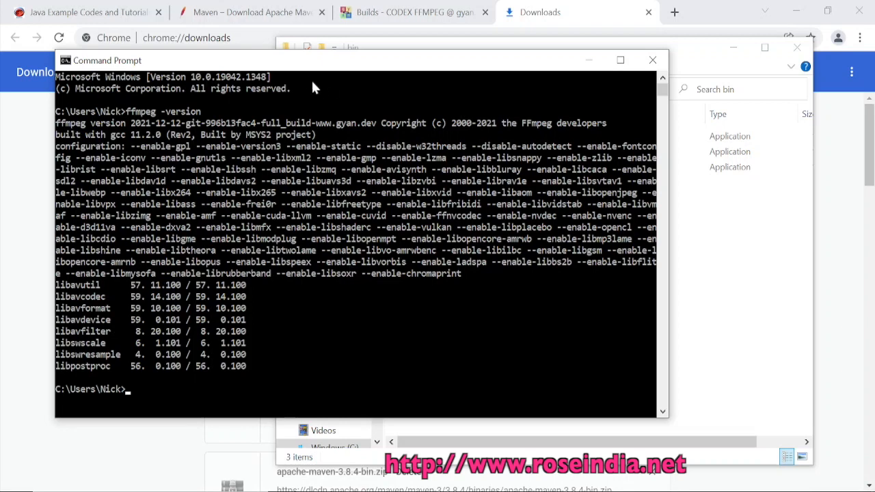
left_click_drag(291, 71, 348, 73)
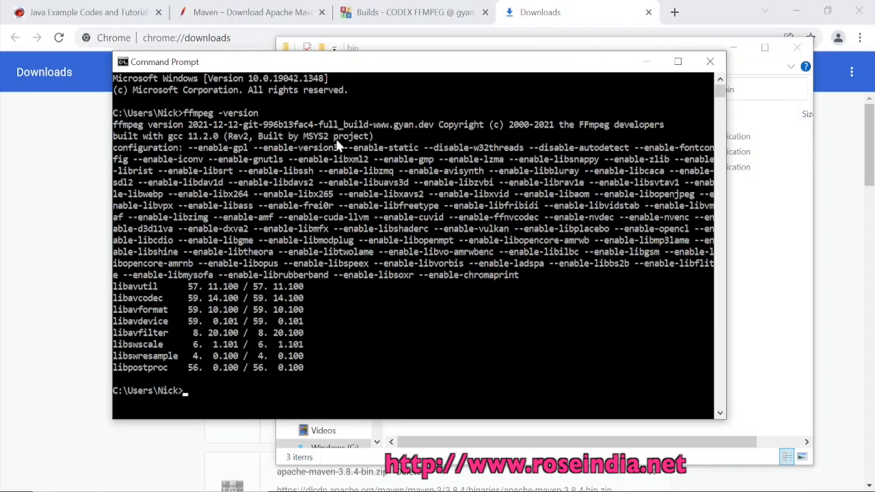